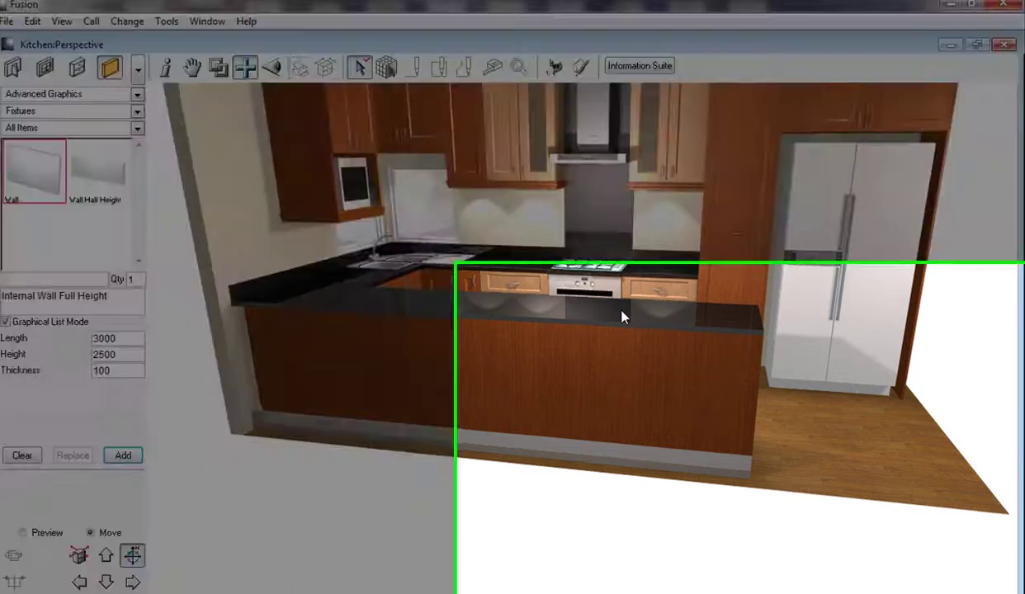
# Switch the kitchen to the 2-D Plan view and open the Call menu
pyautogui.rightClick(624, 315)
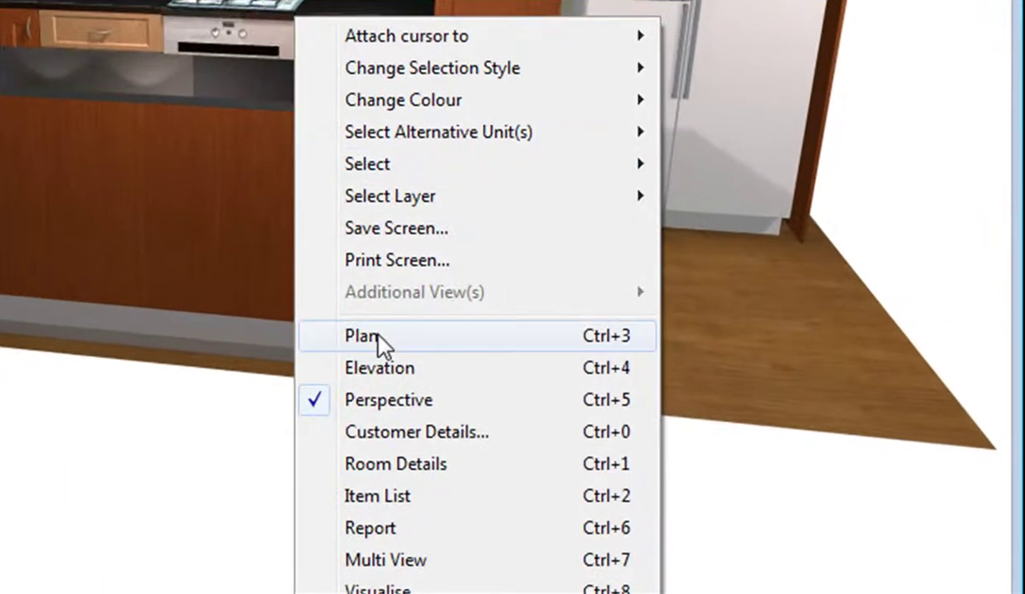
pyautogui.click(377, 335)
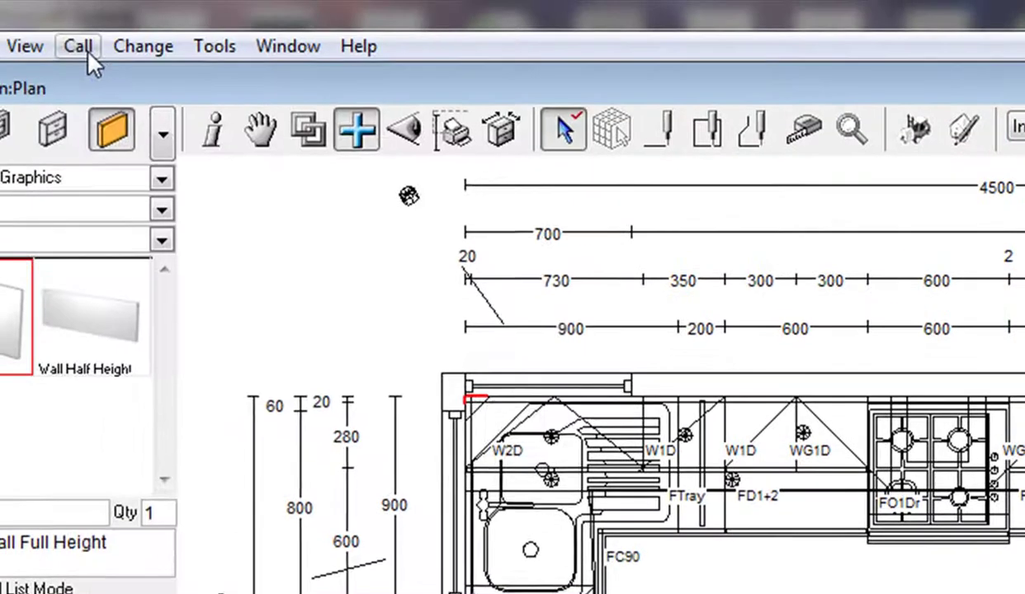
pyautogui.click(83, 48)
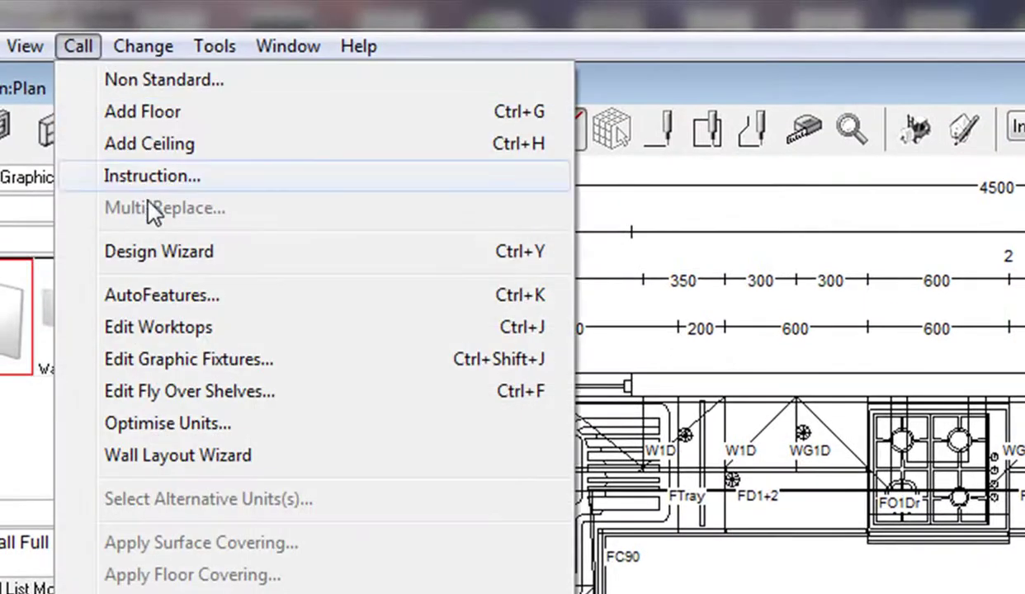
# Start freehand worktop drawing with the Fusion QM catalogue's WORKTOP style
pyautogui.click(182, 328)
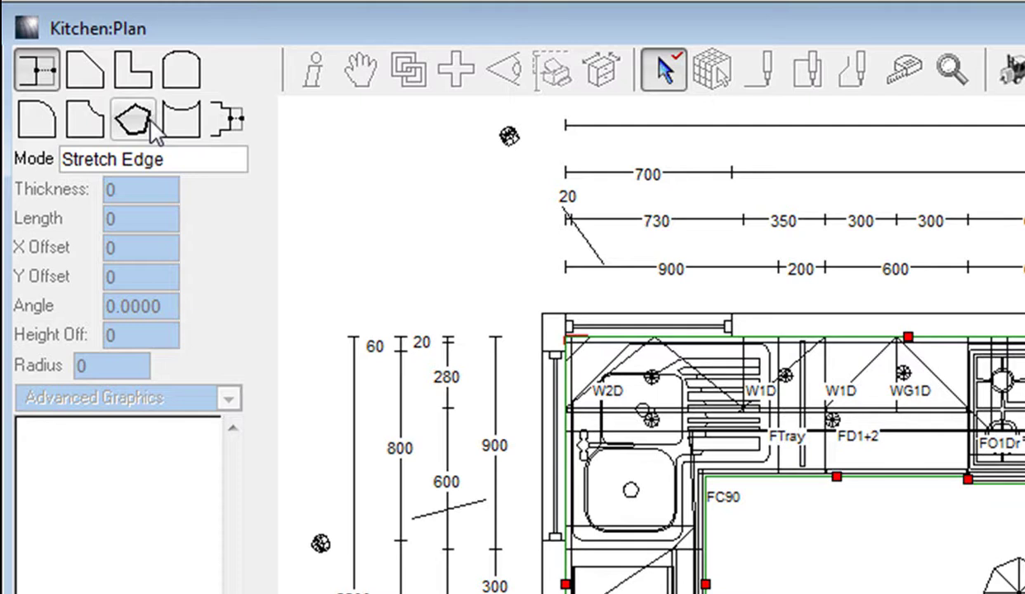
pyautogui.click(151, 129)
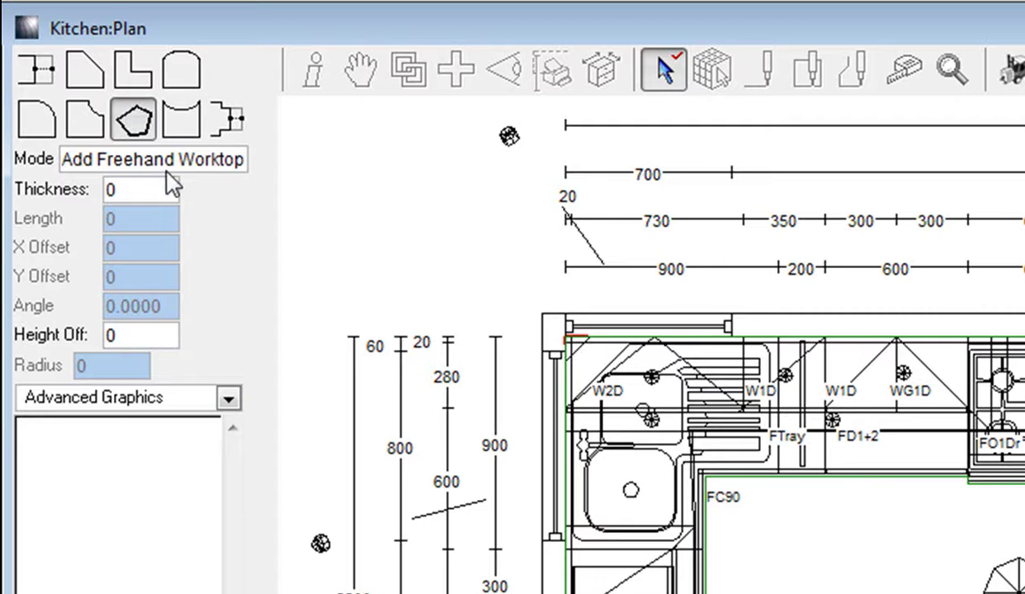
pyautogui.click(228, 399)
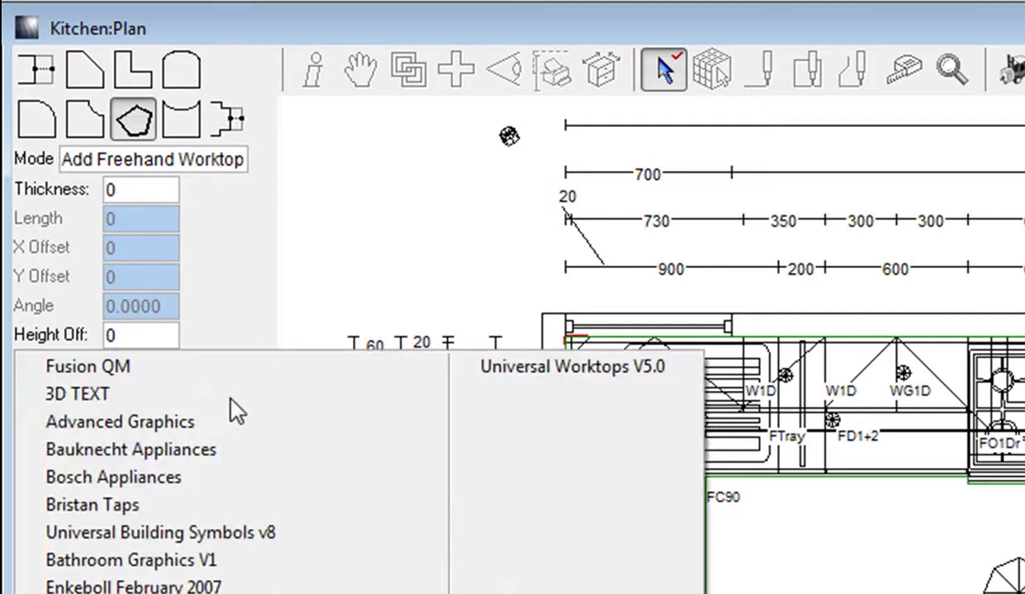
pyautogui.click(160, 366)
pyautogui.click(101, 429)
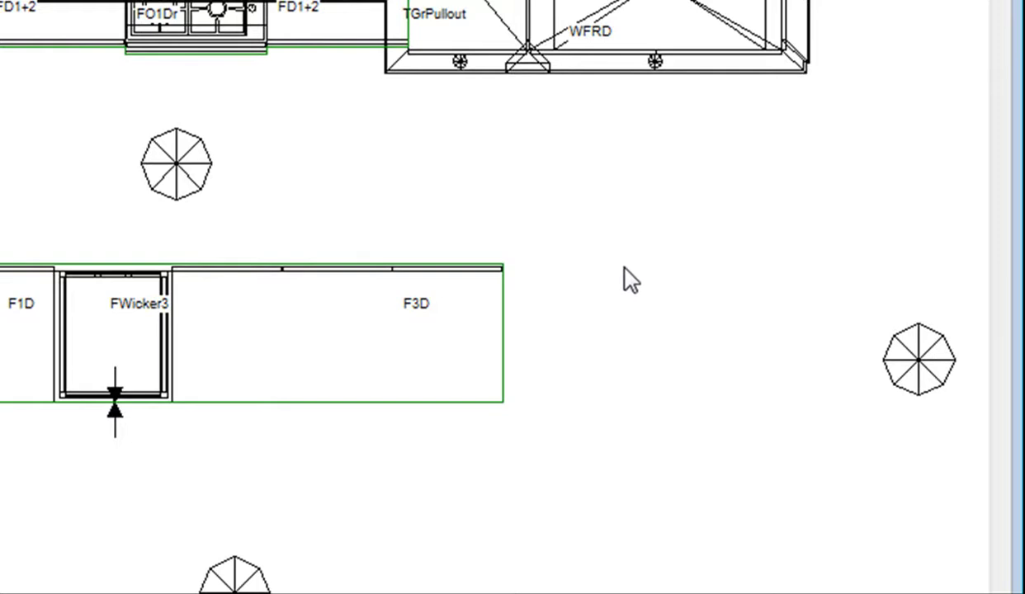
# Draw a closed 1200 by 1200 square worktop outline just past the island's right end
pyautogui.moveTo(624, 267); pyautogui.dragTo(808, 270)
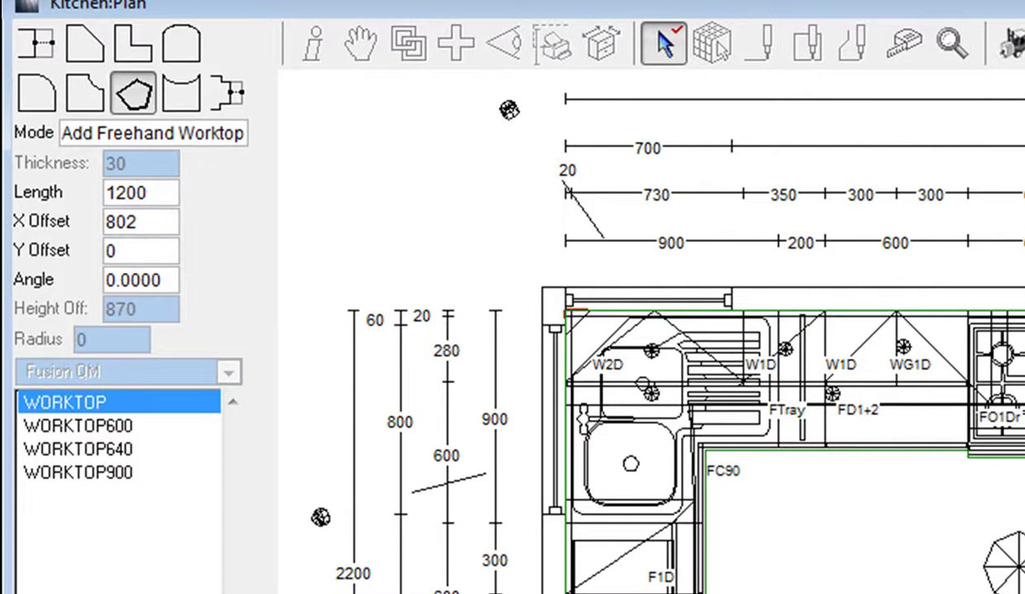
pyautogui.press('Return')
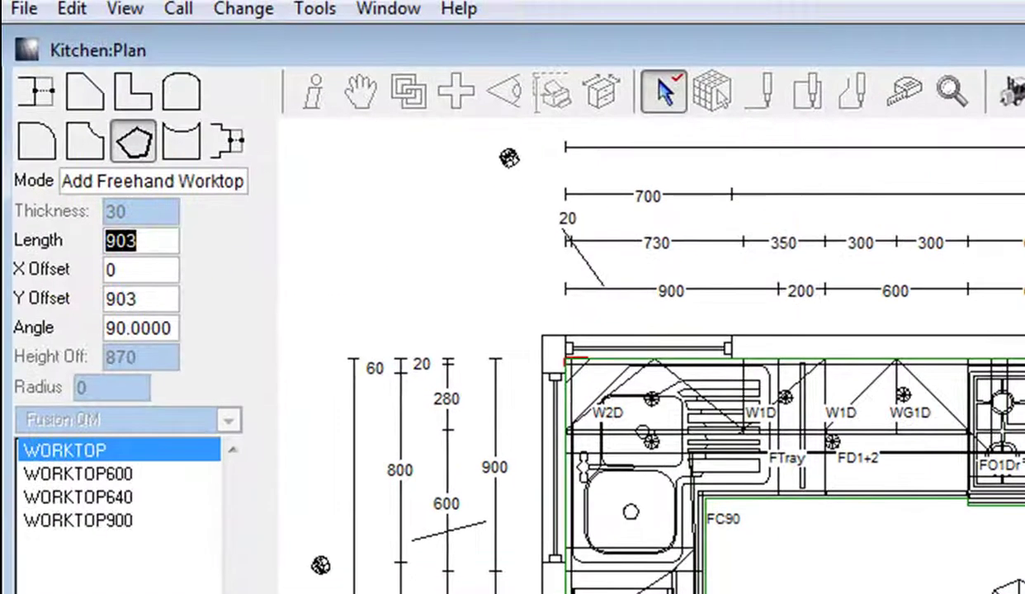
pyautogui.write('1200')
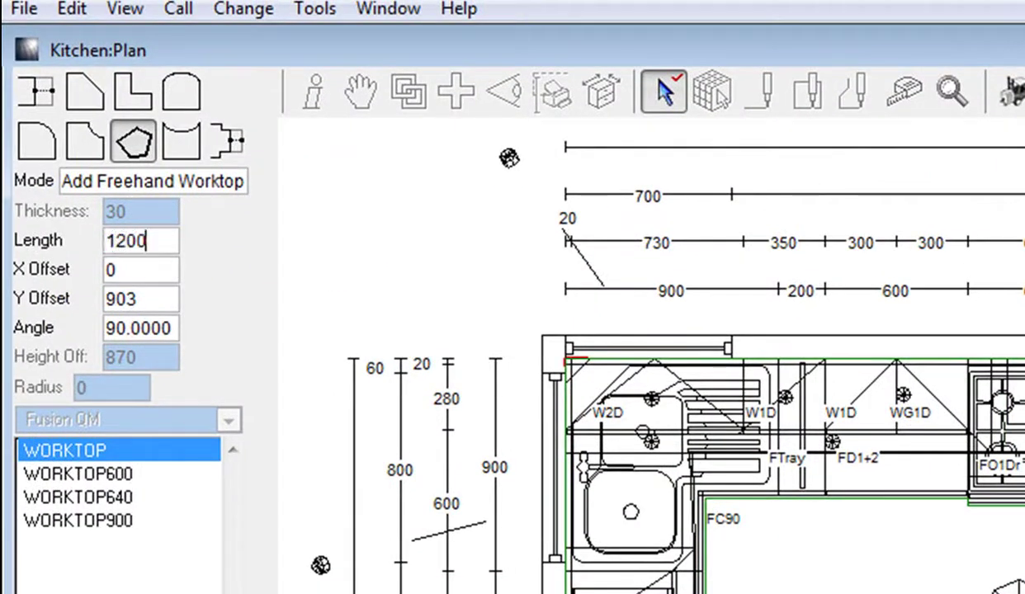
pyautogui.press('Return')
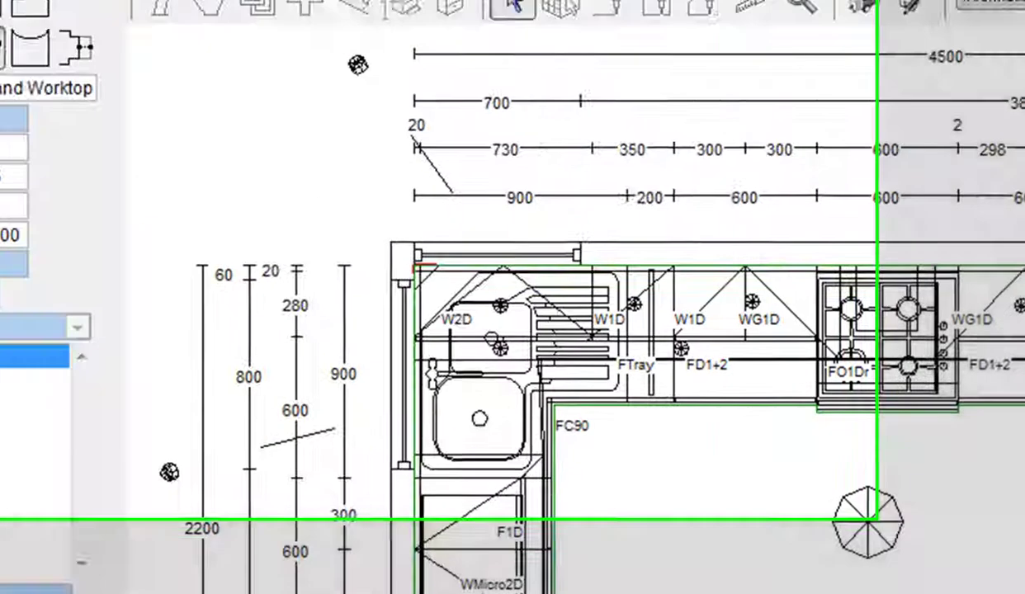
pyautogui.write('1200')
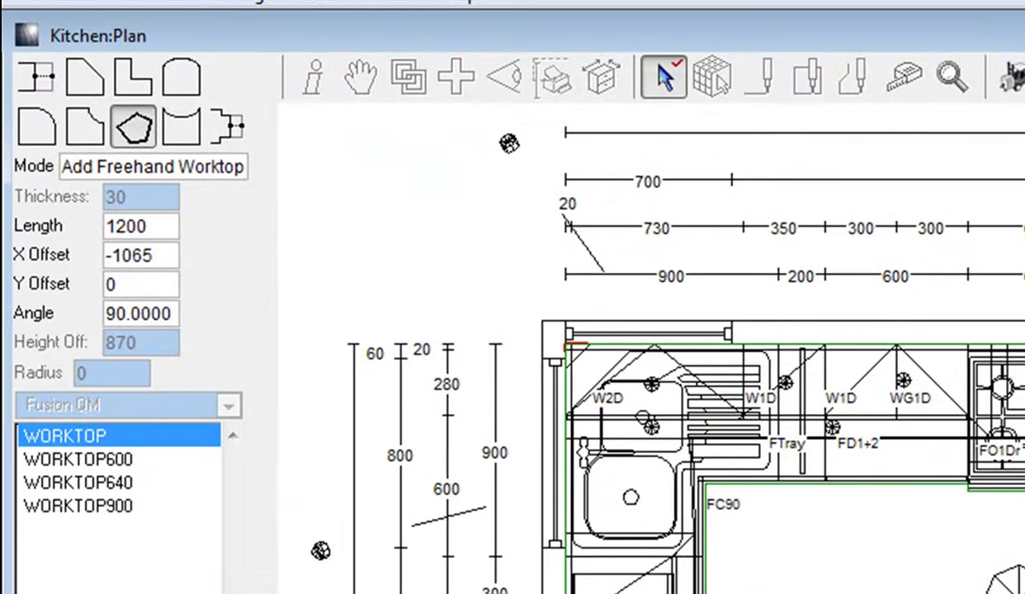
pyautogui.press('Return')
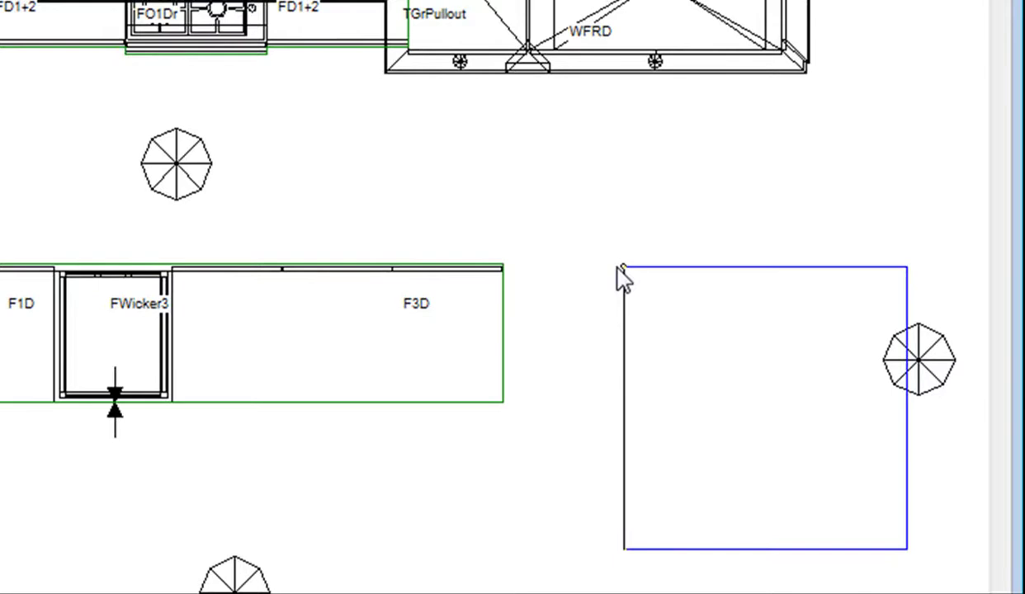
pyautogui.click(620, 267)
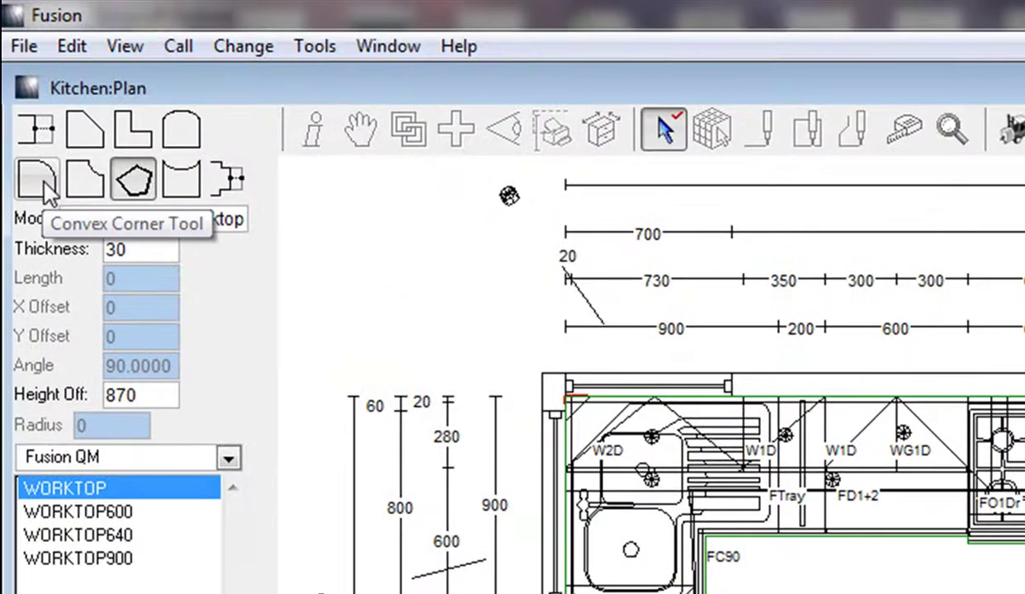
# Add a convex corner with 600 X and Y offsets at the worktop's top-right corner
pyautogui.click(46, 189)
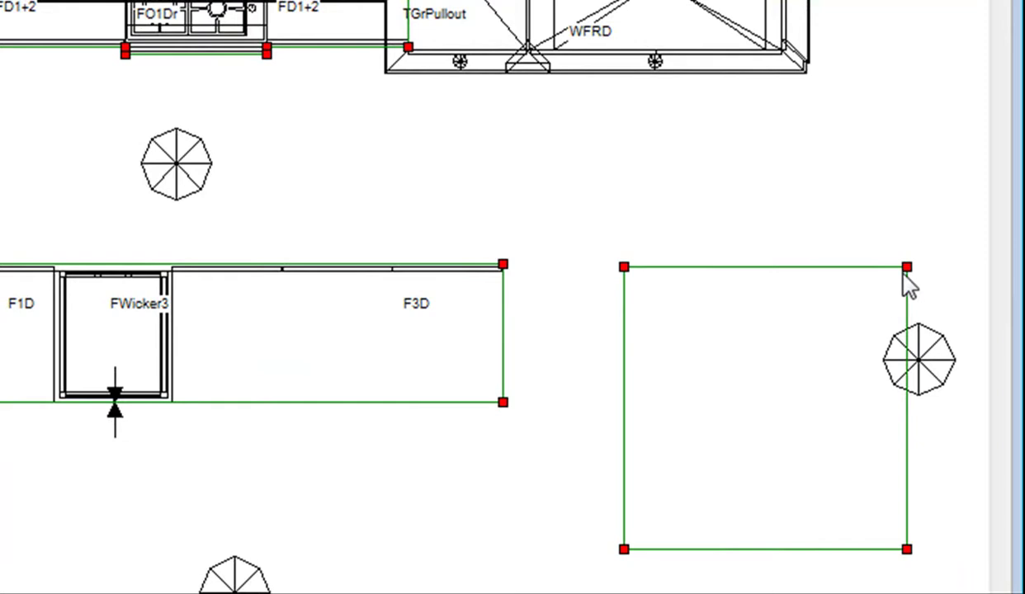
pyautogui.click(905, 270)
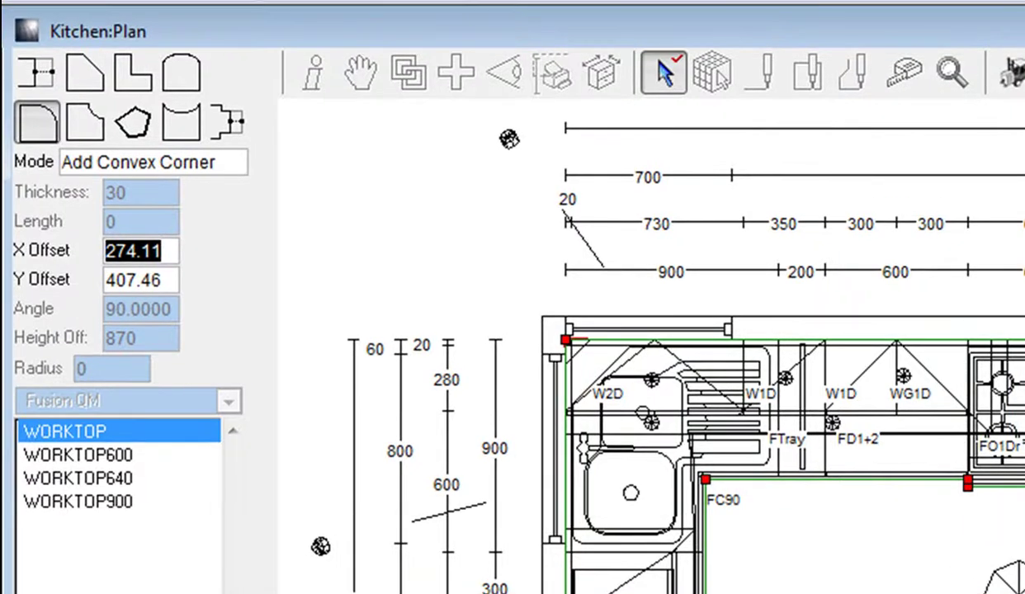
pyautogui.write('600')
pyautogui.press('Tab')
pyautogui.write('600')
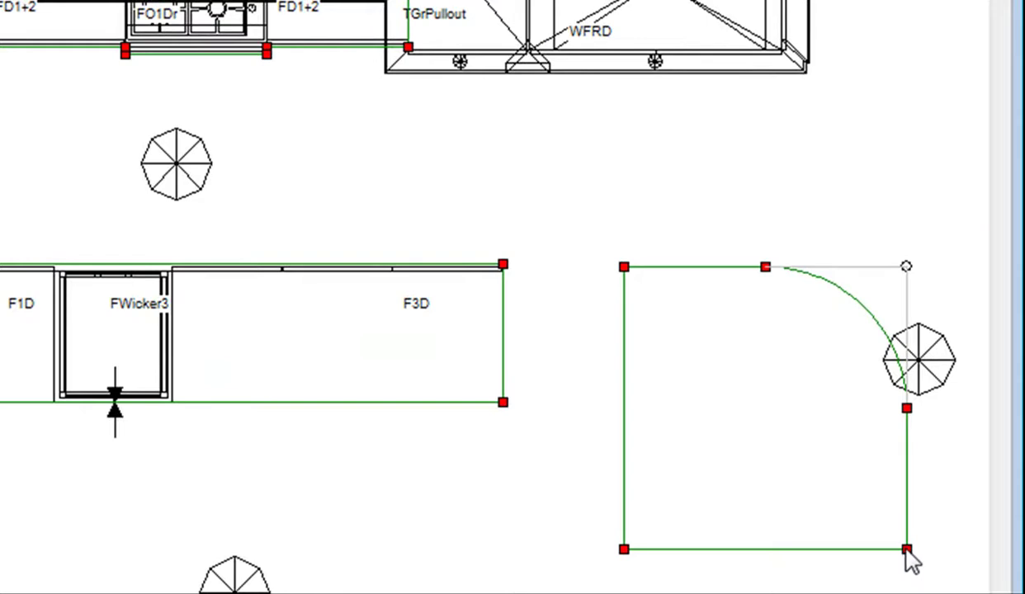
# Round the bottom-right and bottom-left corners with 600 by 600 convex arcs
pyautogui.moveTo(907, 550); pyautogui.dragTo(810, 458)
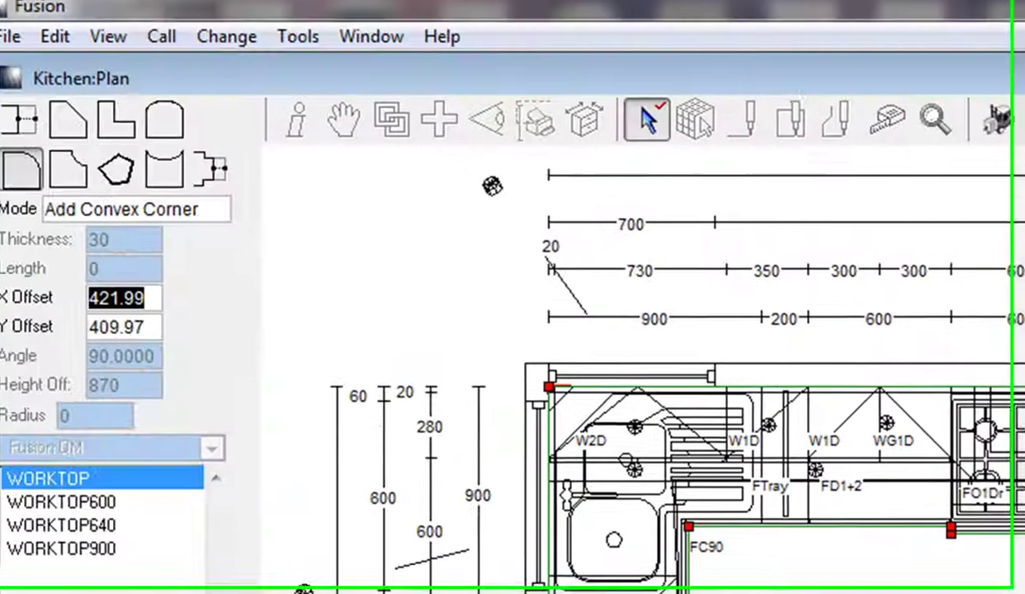
pyautogui.write('600')
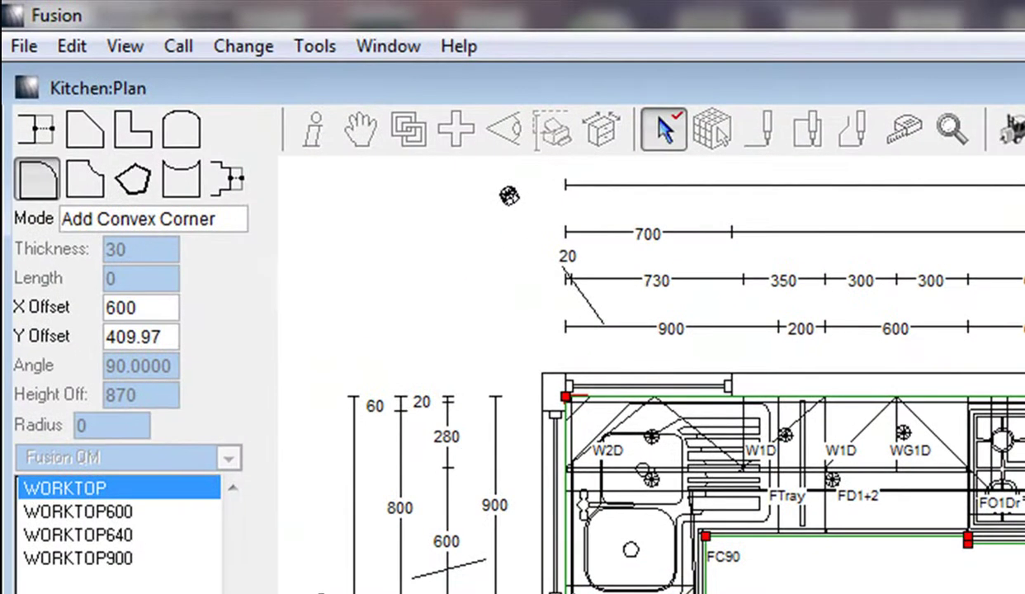
pyautogui.press('Tab')
pyautogui.write('600')
pyautogui.press('Return')
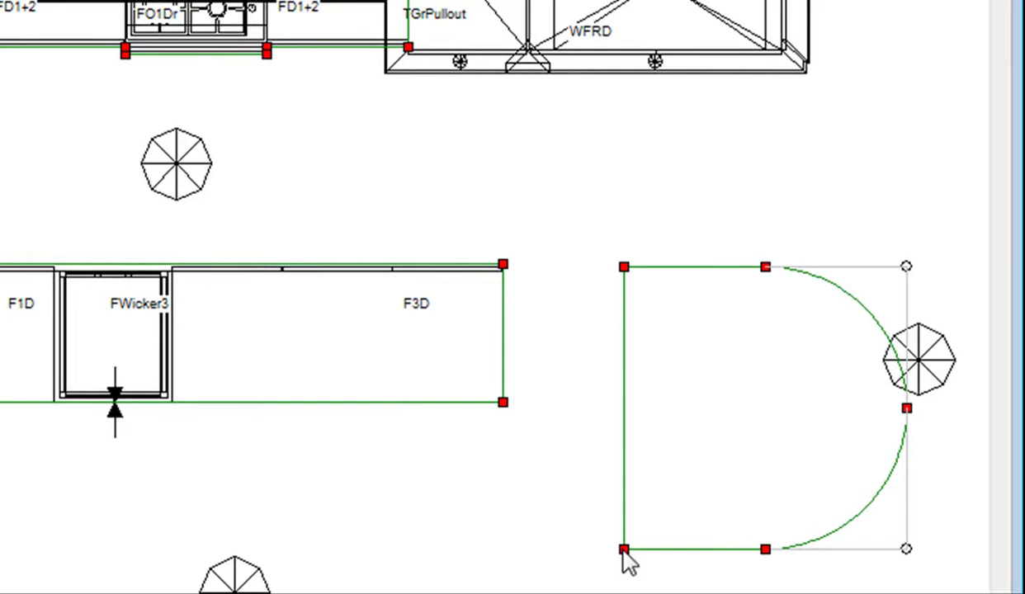
pyautogui.moveTo(624, 550); pyautogui.dragTo(753, 450)
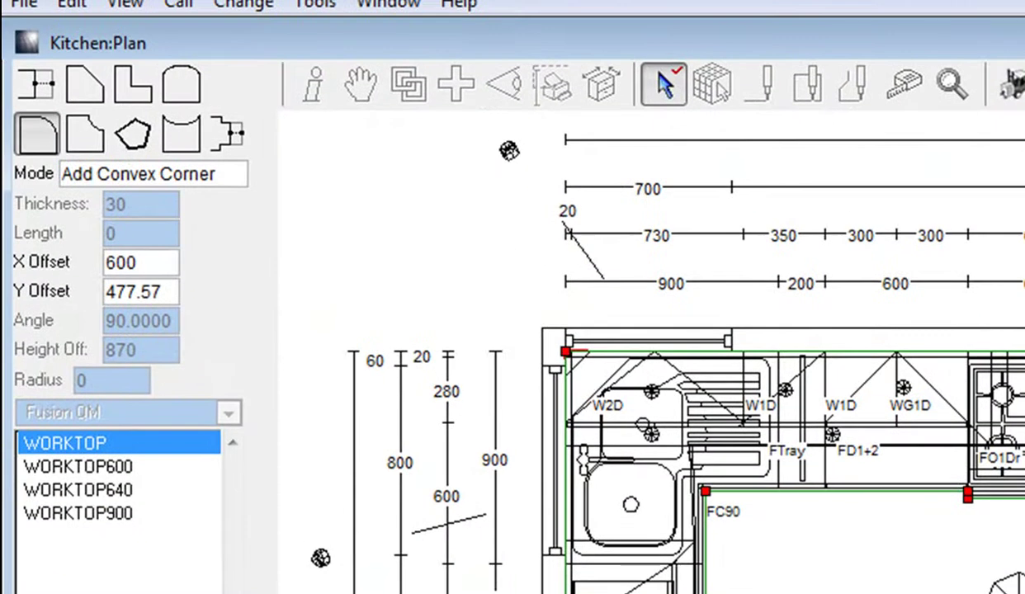
pyautogui.click(132, 291)
pyautogui.write('600')
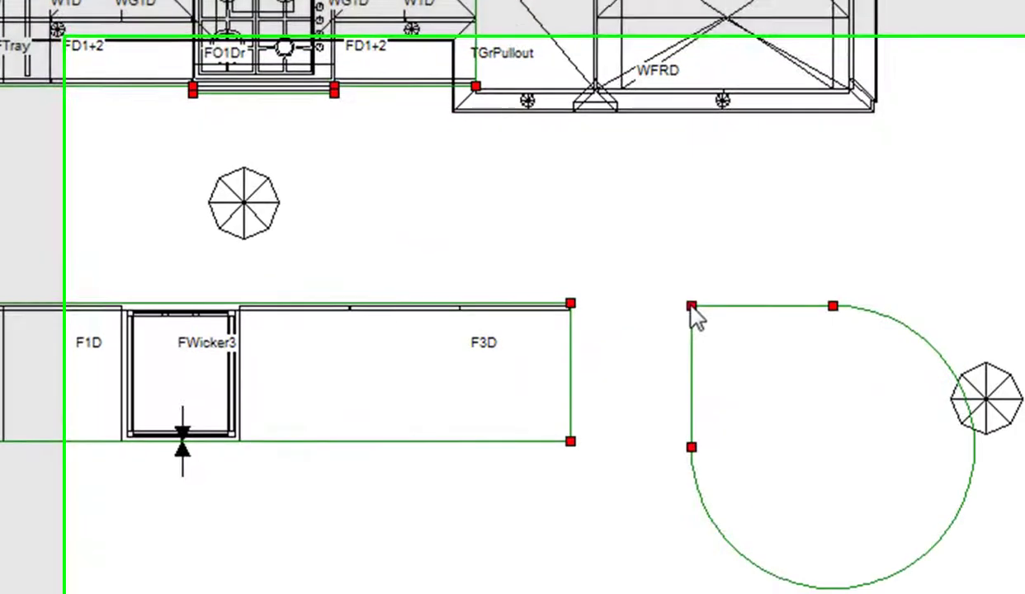
# Remove the worktop's square top-left corner with a 600 by 600 double cut
pyautogui.click(624, 268)
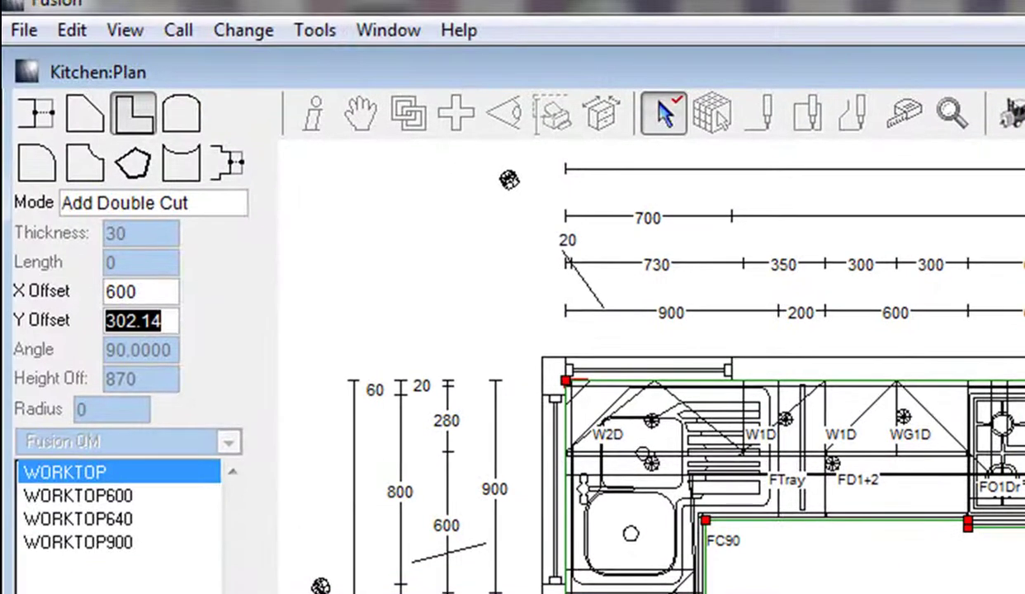
pyautogui.write('600')
pyautogui.press('Return')
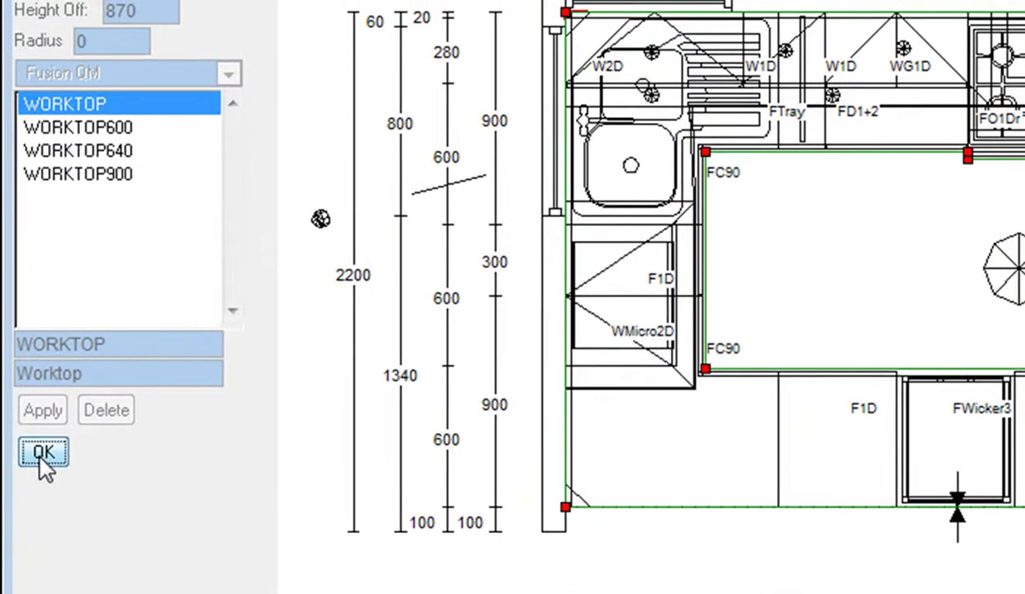
# Confirm the worktop, jointing and item settings to finish worktop editing
pyautogui.click(44, 454)
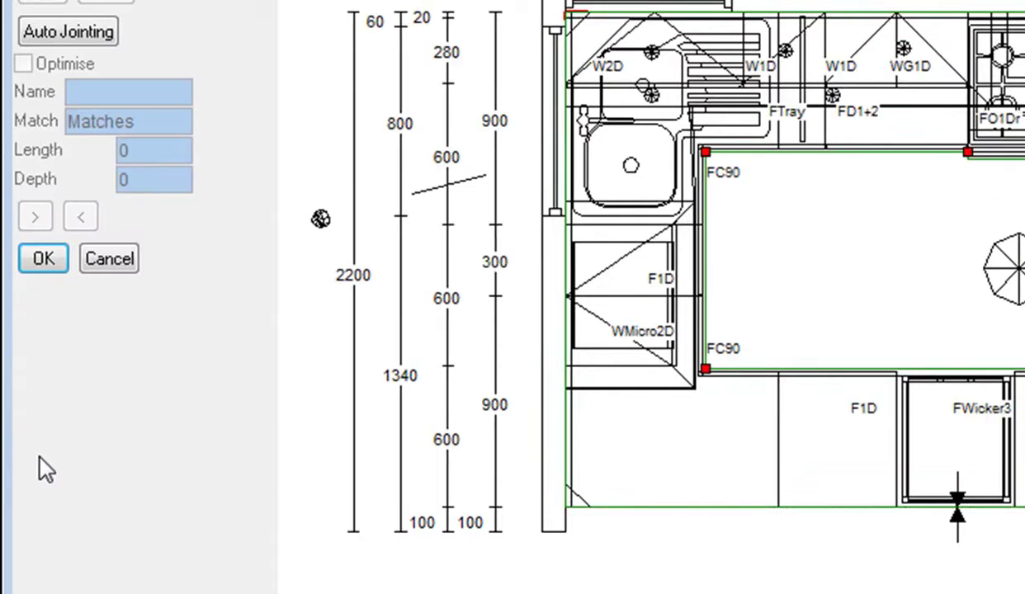
pyautogui.click(41, 258)
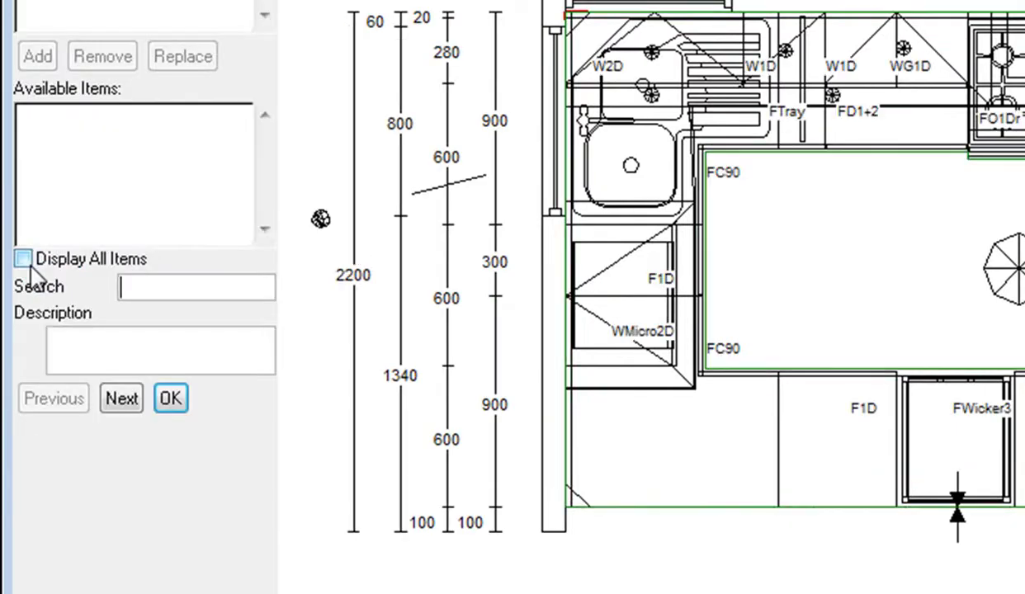
pyautogui.click(171, 399)
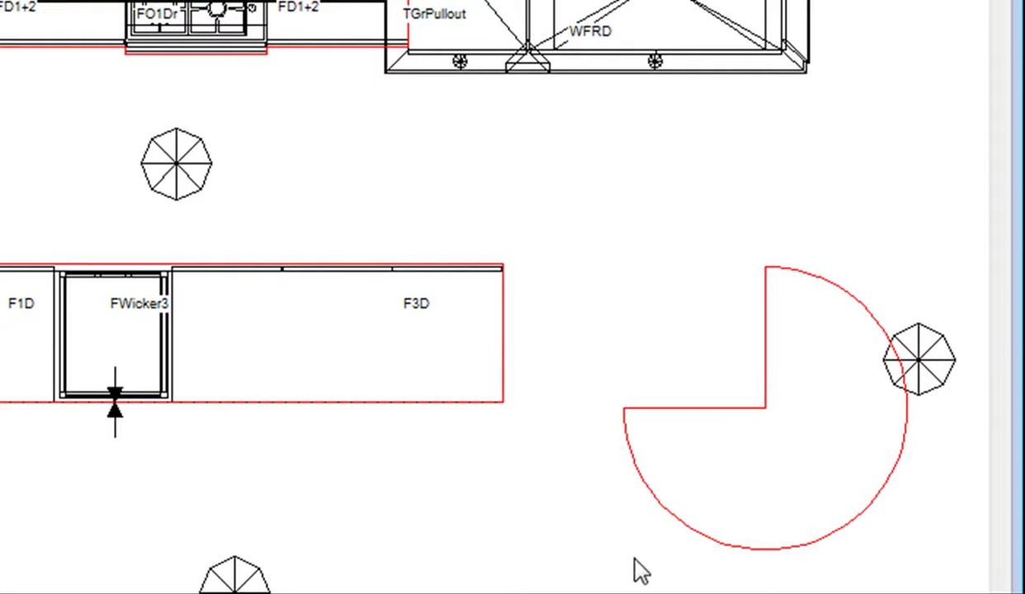
# Drag the three-quarter circular worktop down and left toward the island end
pyautogui.click(636, 572)
pyautogui.click(768, 454)
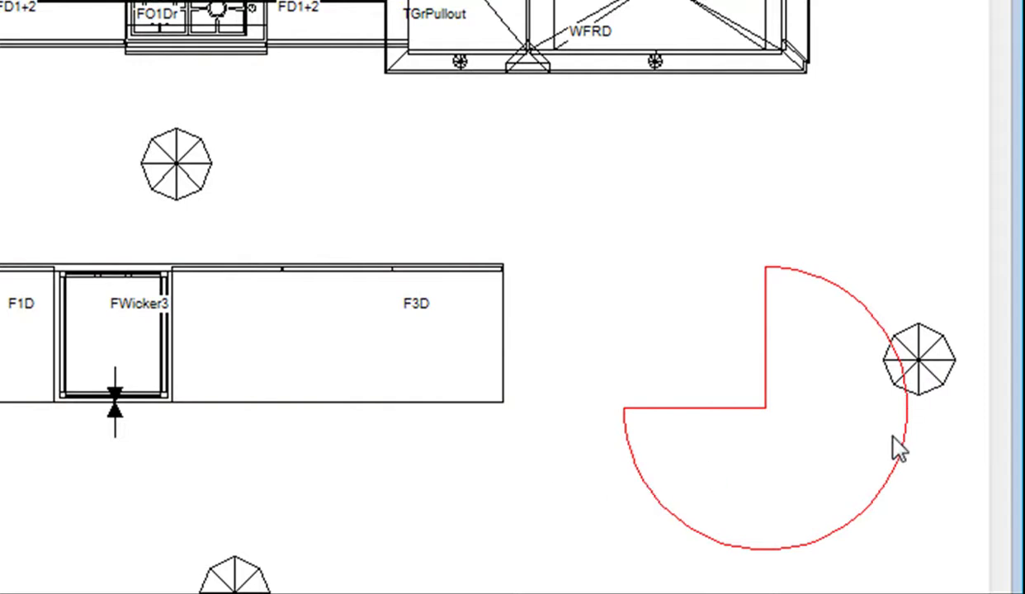
pyautogui.moveTo(784, 474); pyautogui.dragTo(675, 487)
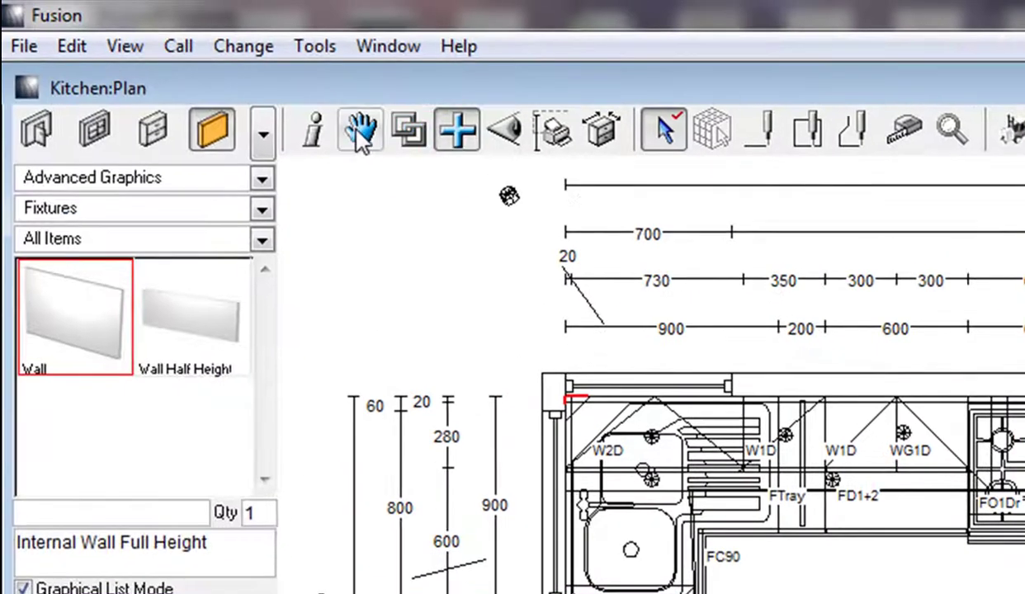
# Move the circular worktop 600 to the left with the Move tool
pyautogui.click(360, 132)
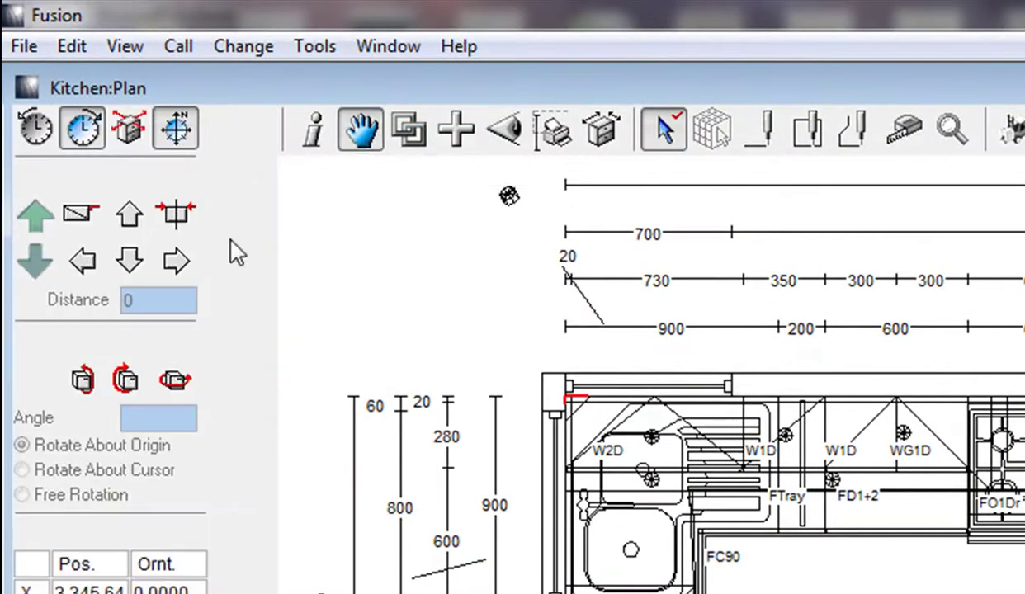
pyautogui.click(80, 264)
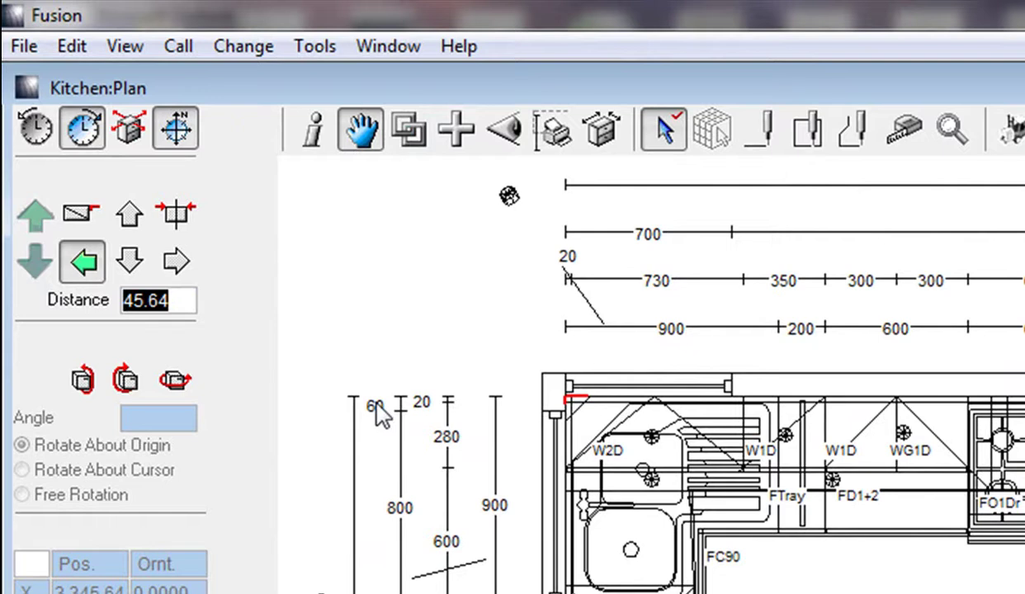
pyautogui.write('600')
pyautogui.press('Return')
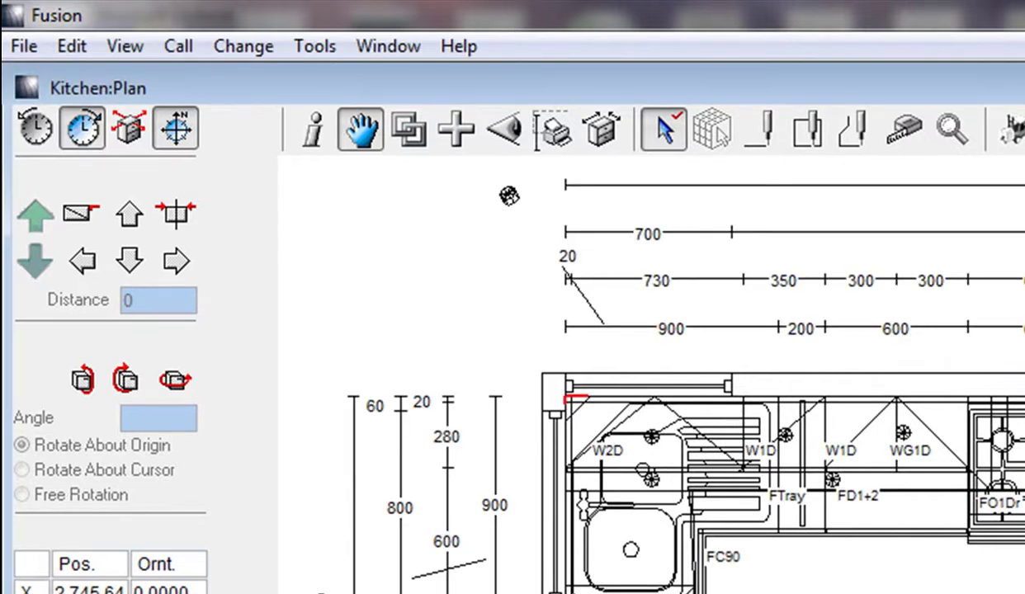
# Move the worktop upward by 50, which triggers a unit-with-unit clash warning
pyautogui.click(126, 219)
pyautogui.press('Return')
pyautogui.click(129, 215)
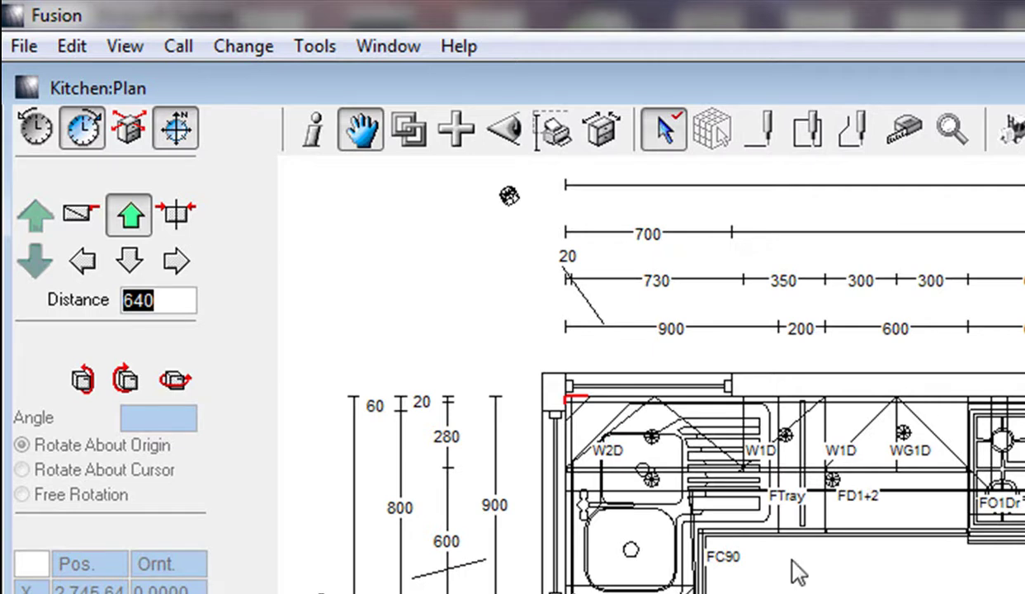
pyautogui.write('50')
pyautogui.press('Return')
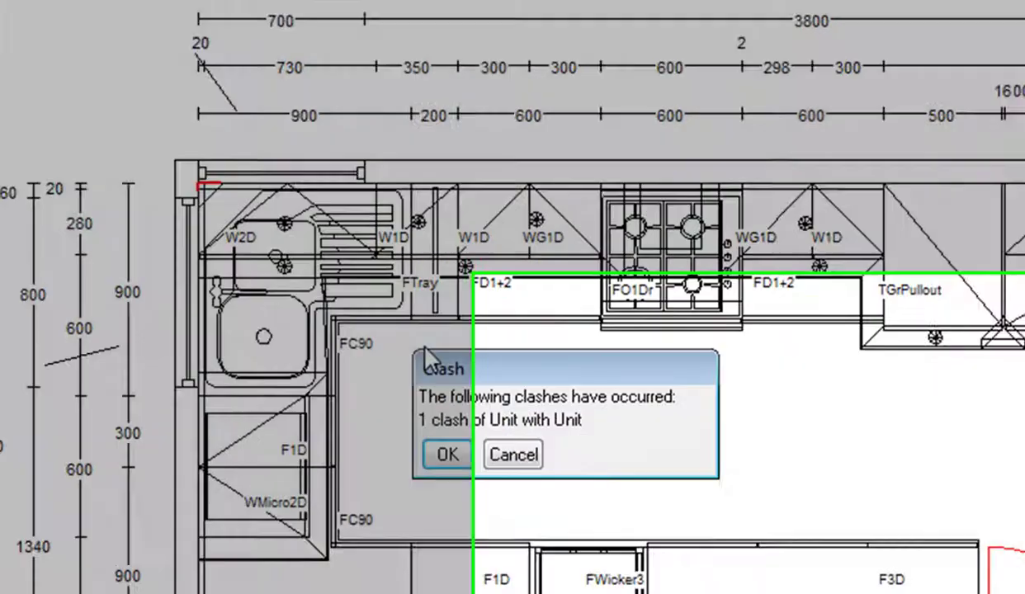
# Dismiss the clash warning and nudge the worktop left until flush with the island end
pyautogui.click(339, 392)
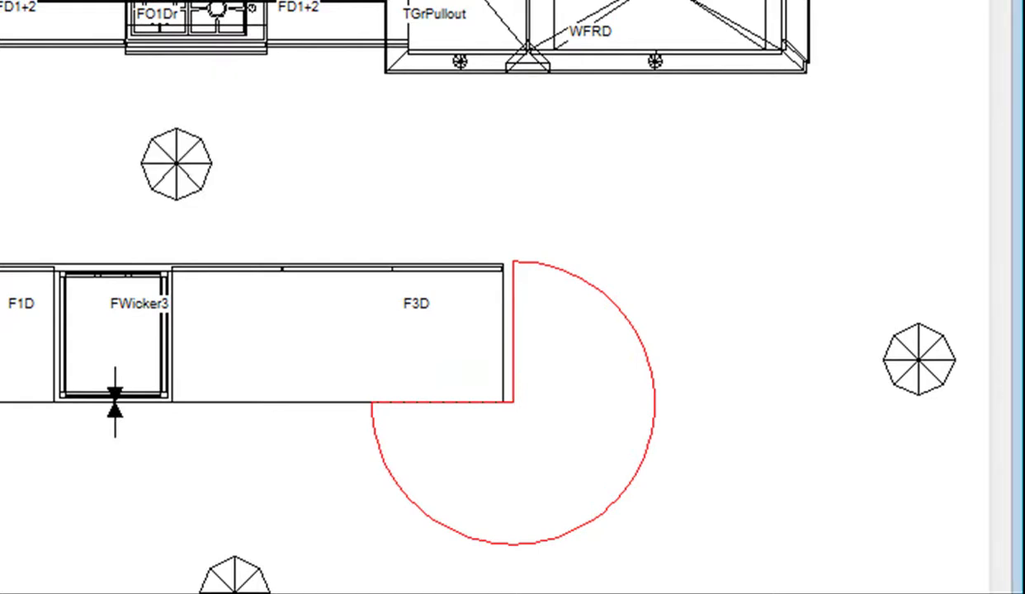
pyautogui.press('Left')
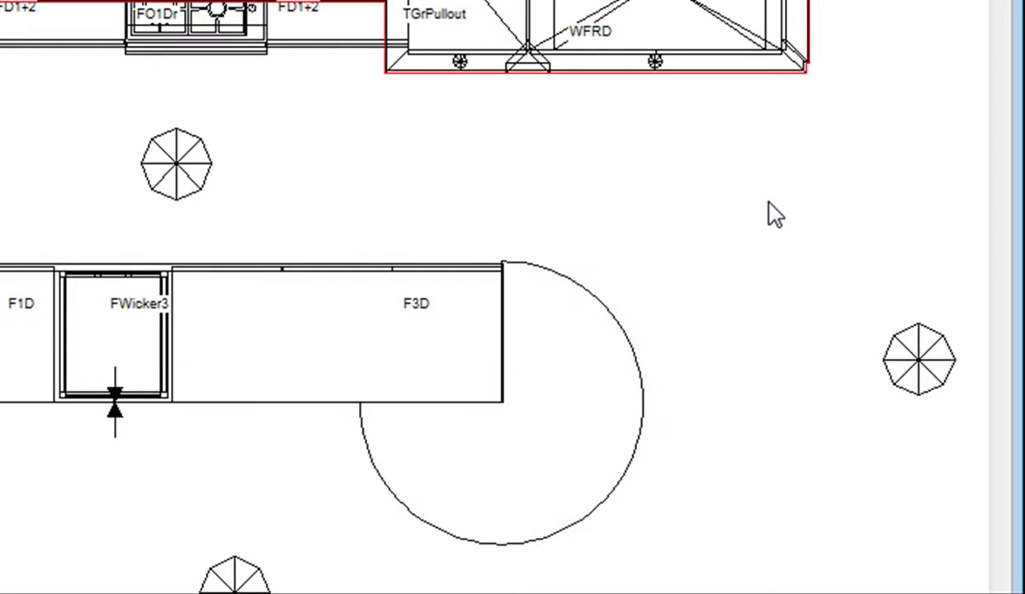
# Bring up the view options to switch the kitchen to Perspective view
pyautogui.rightClick(684, 221)
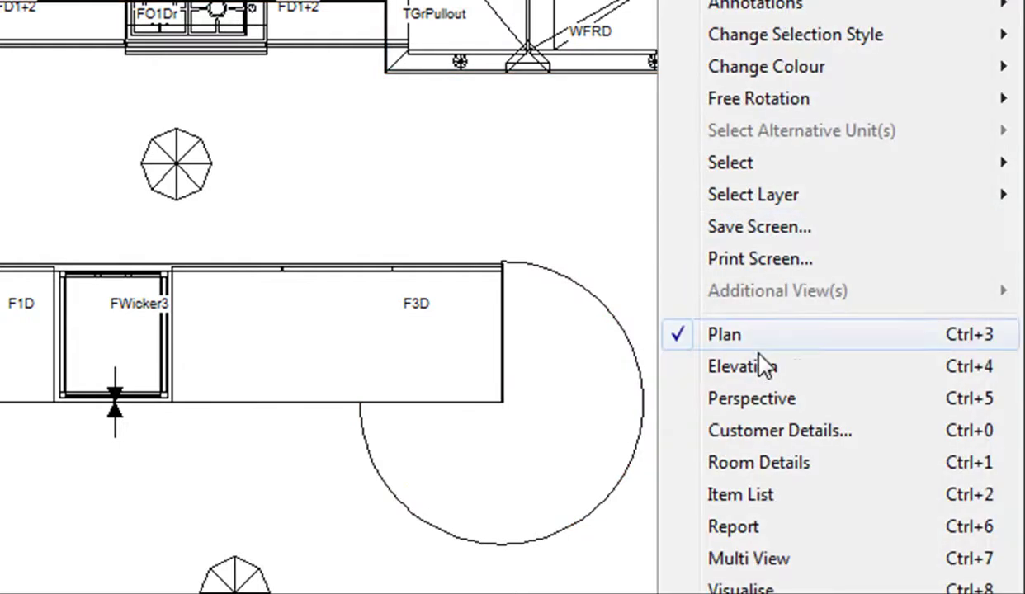